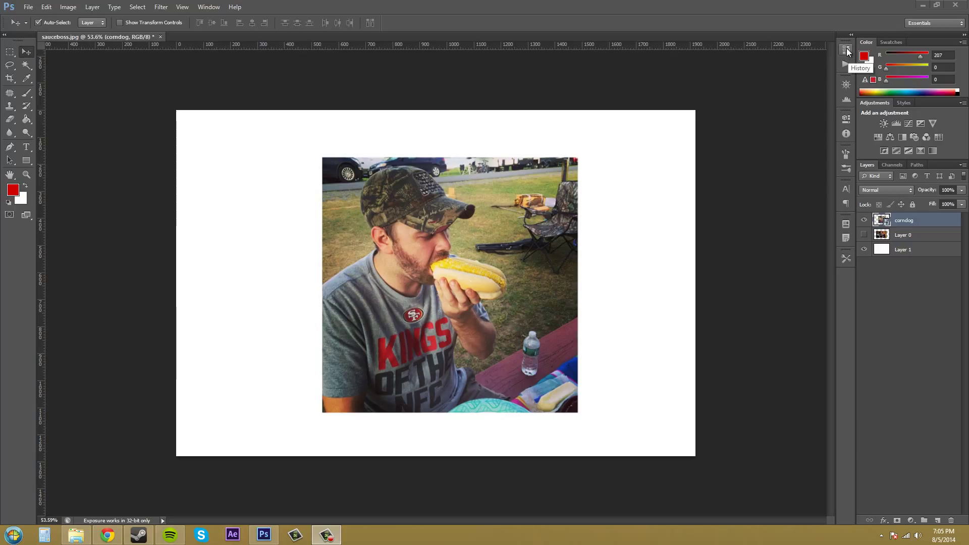
Take a new History snapshot of the scaled photo and rename it 'corndog'
left_click(847, 52)
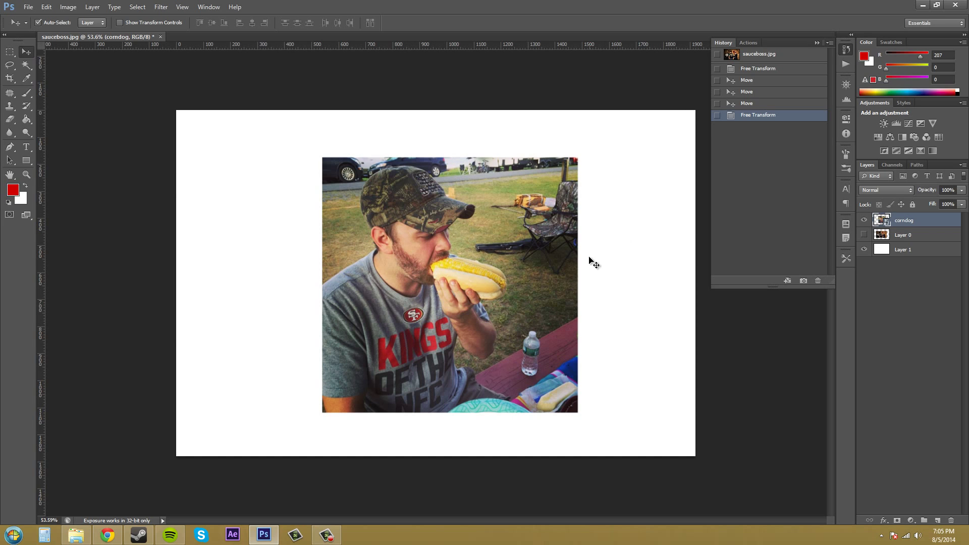
left_click(804, 281)
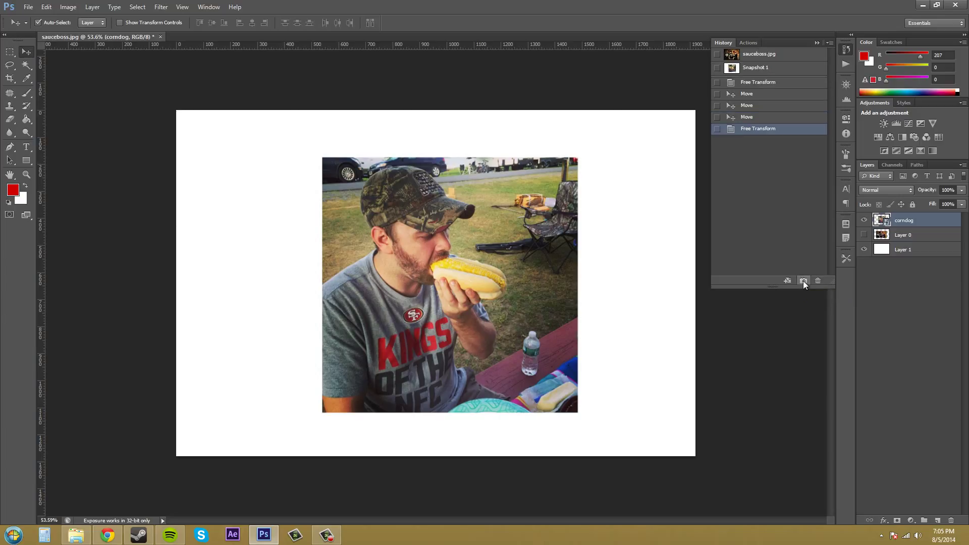
left_click(757, 69)
double_click(757, 68)
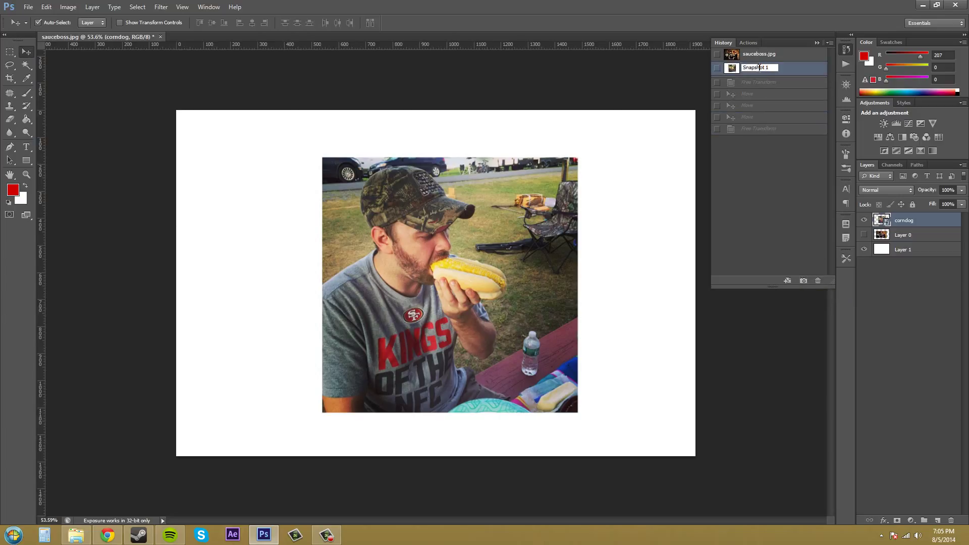
left_click_drag(767, 67, 712, 64)
type("corndog")
key("Return")
Return to the latest edit state, pick the Brush tool, rasterize the corndog layer and set the brush tip
left_click(766, 128)
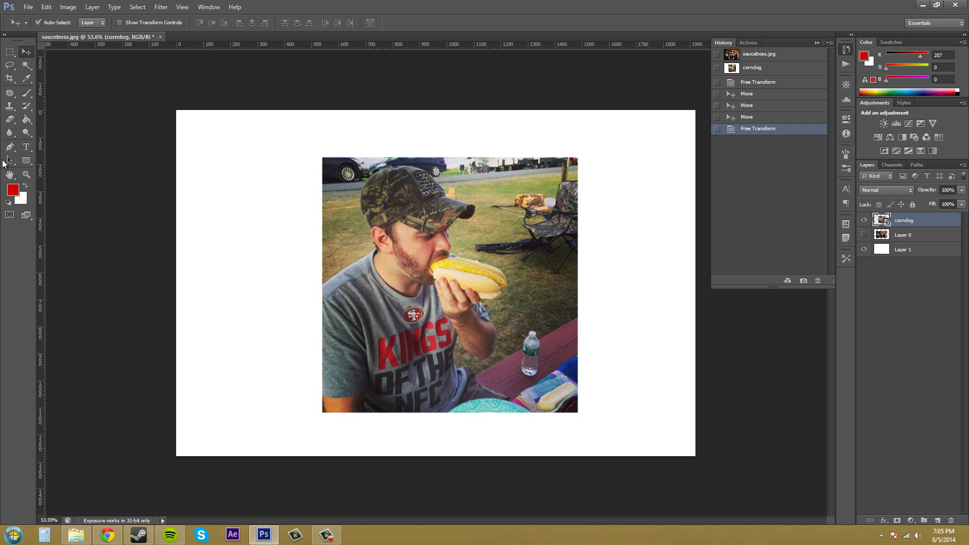
left_click(30, 91)
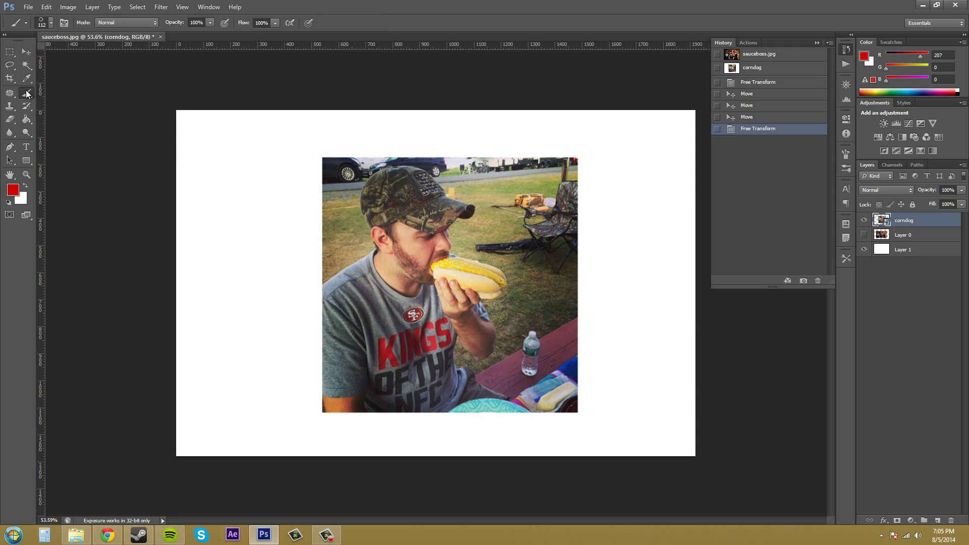
right_click(906, 225)
left_click(828, 276)
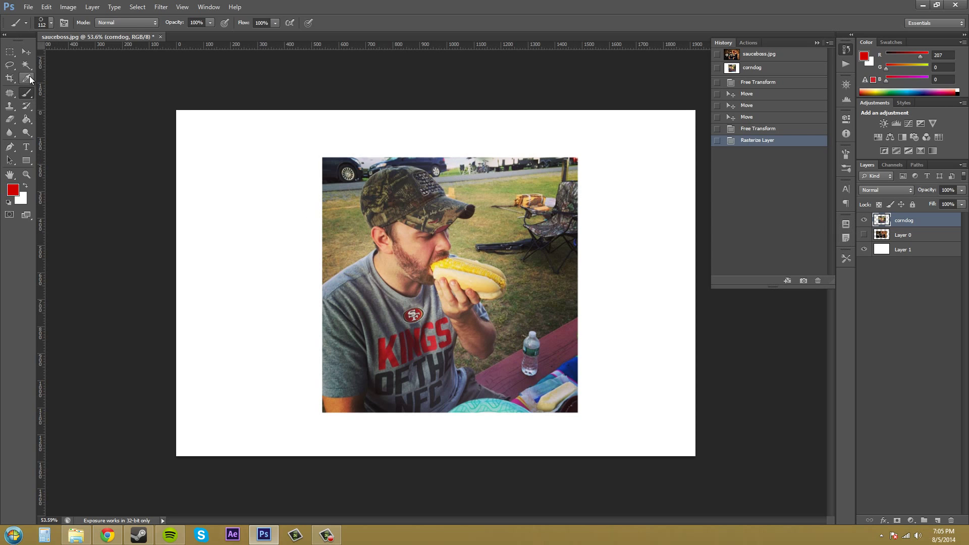
left_click(51, 29)
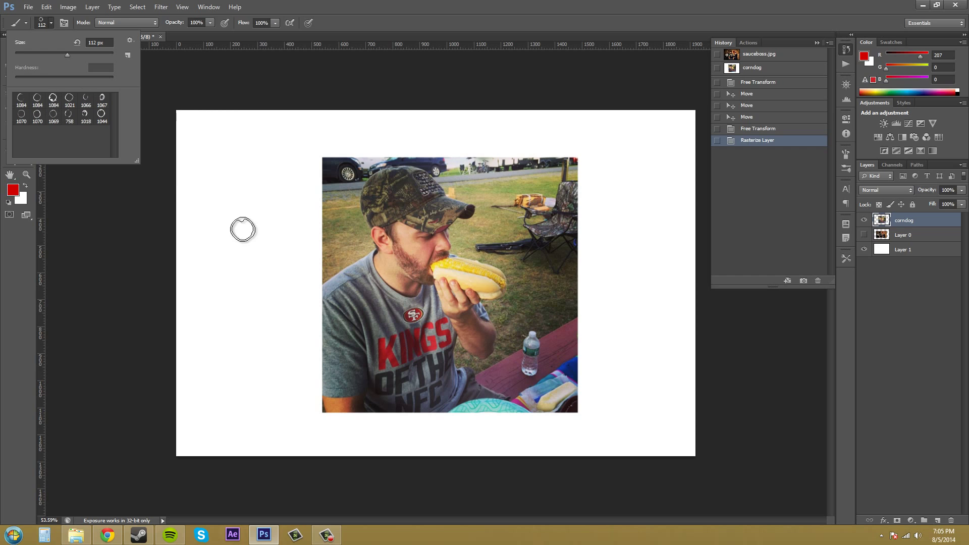
left_click(422, 236)
Paint red rings over both eyes and a red coil from the mouth past the lower right
left_click(422, 236)
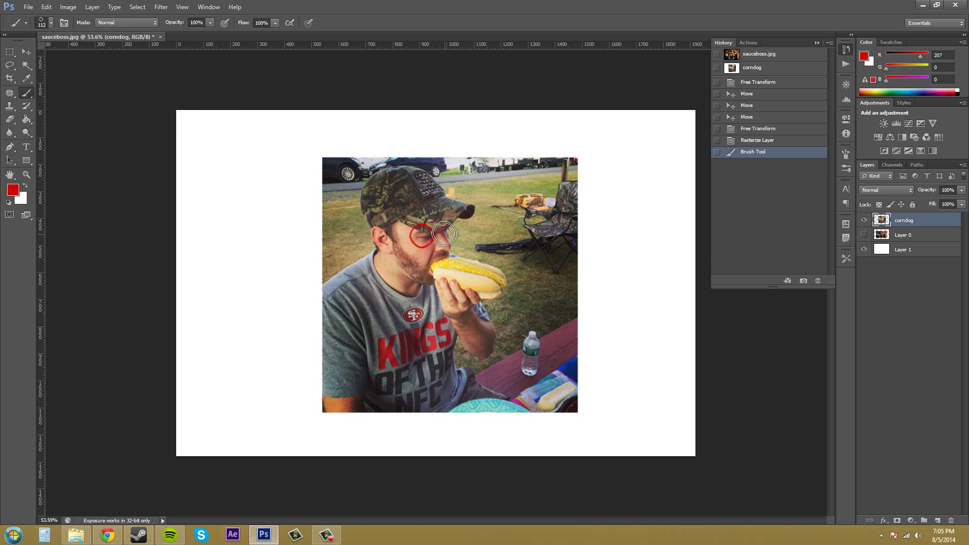
left_click(446, 232)
mouse_move(437, 258)
left_mouse_down()
mouse_move(458, 269)
mouse_move(554, 308)
mouse_move(614, 406)
left_mouse_up()
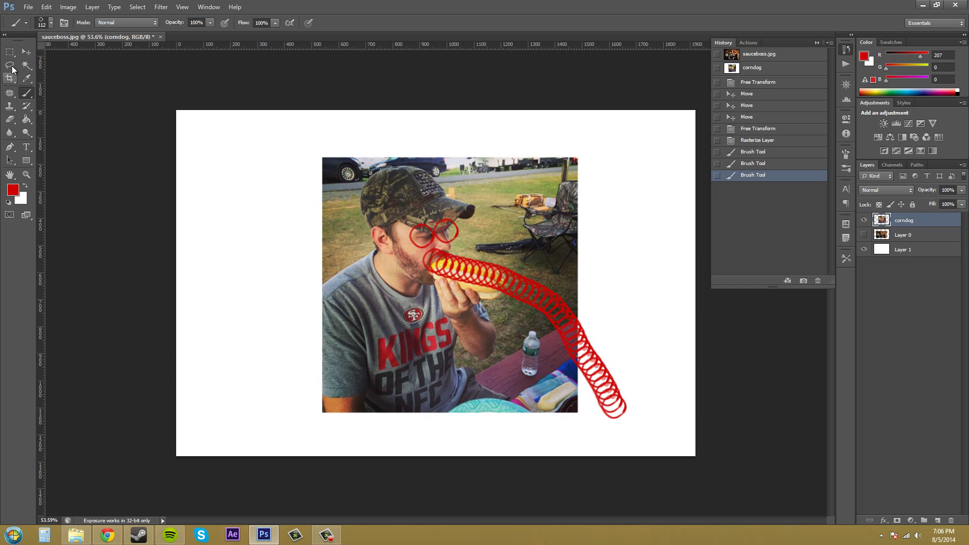
Switch the foreground colour to cyan and paint a cyan coil around the photo's edge
left_click(13, 190)
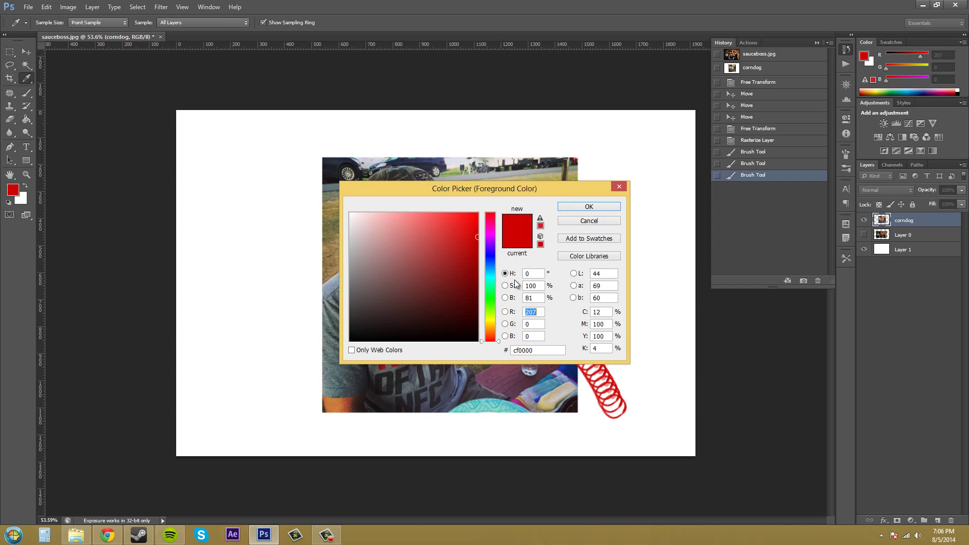
left_click(490, 273)
left_click(589, 207)
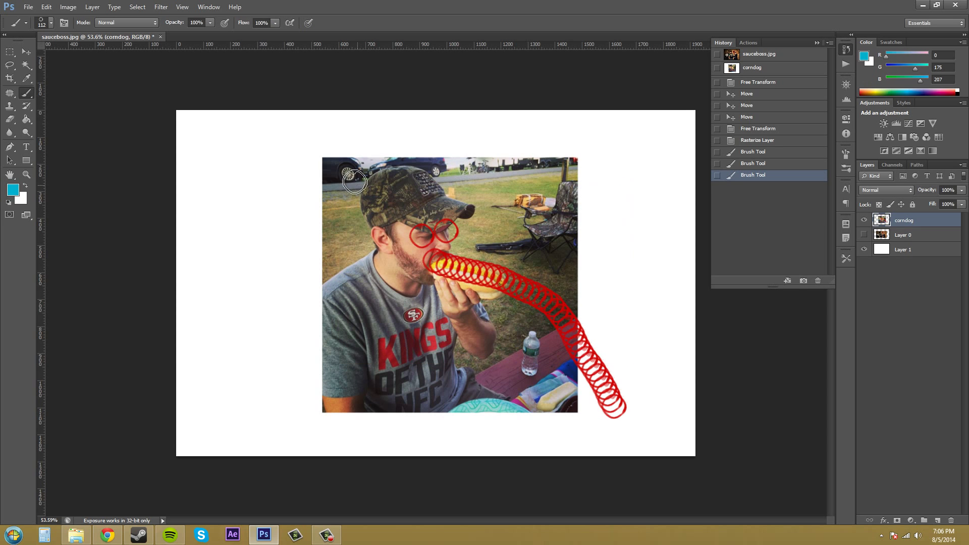
mouse_move(339, 255)
left_mouse_down()
mouse_move(348, 173)
mouse_move(373, 160)
mouse_move(547, 168)
mouse_move(586, 207)
mouse_move(582, 411)
mouse_move(312, 423)
mouse_move(320, 286)
mouse_move(336, 238)
left_mouse_up()
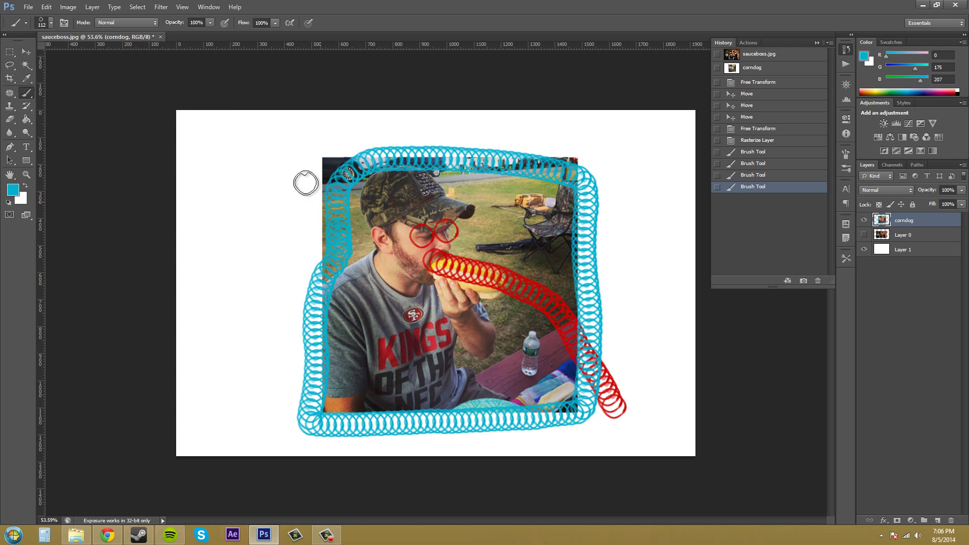
Take a second History snapshot of the doodled image and name it 'corndog2'
left_click(803, 282)
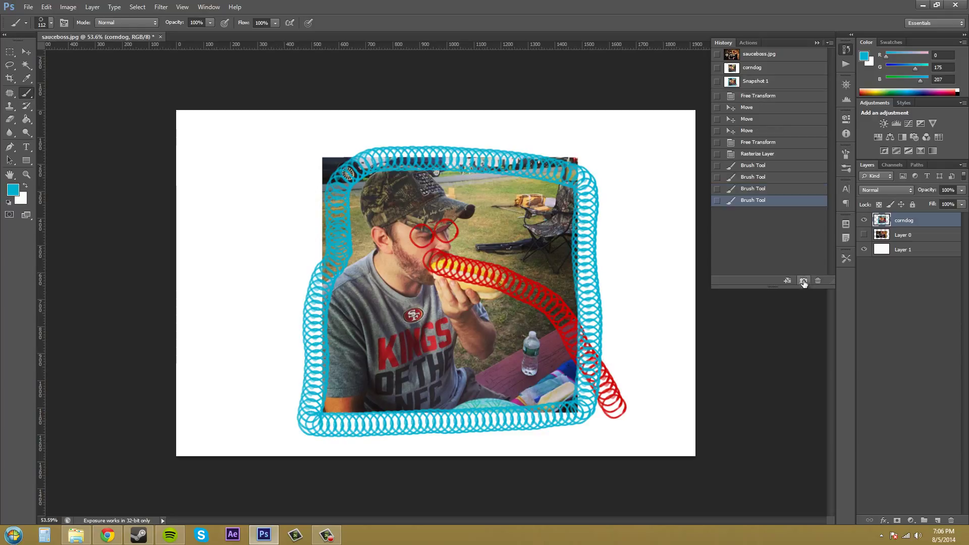
double_click(749, 82)
type("corndog2")
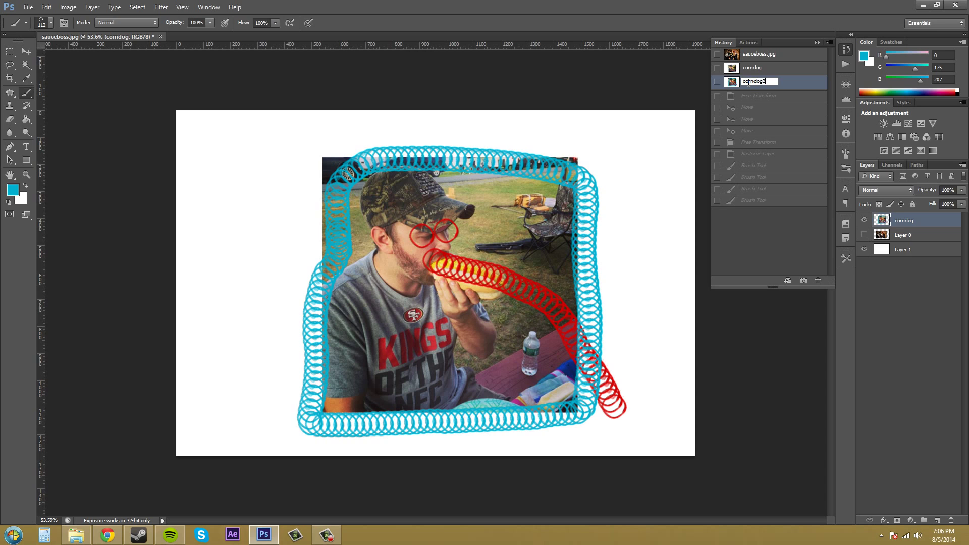
left_click(756, 250)
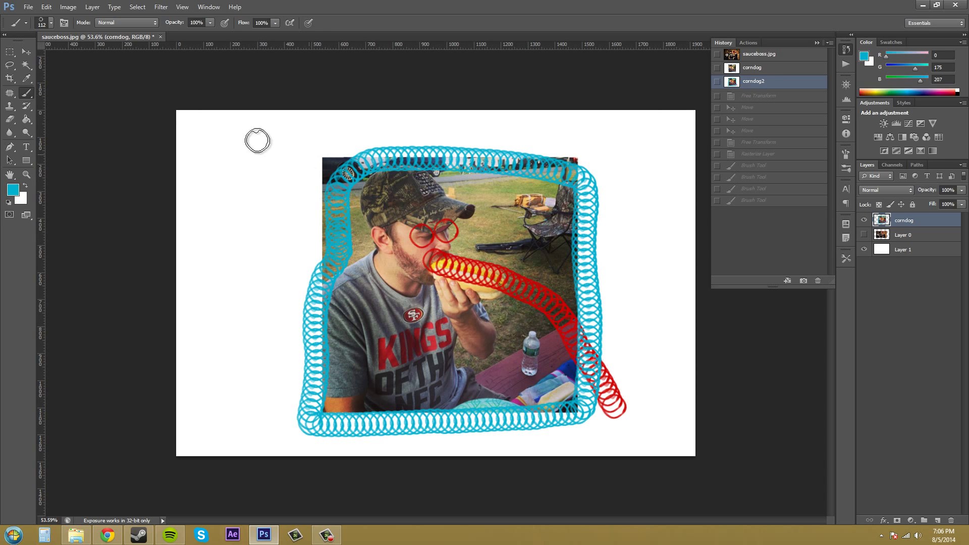
left_click(21, 52)
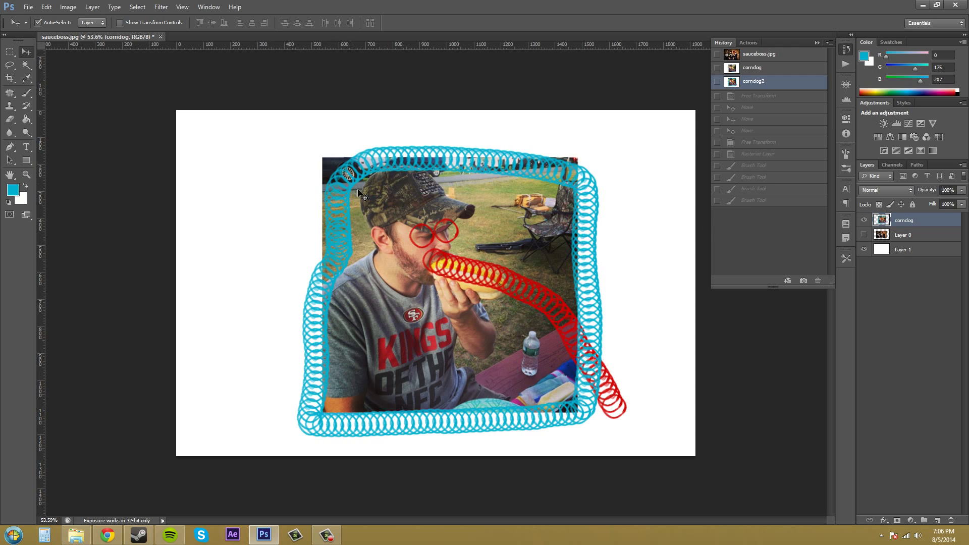
Revert to the corndog snapshot, rasterize the corndog layer and paint one large cyan coiled stroke
left_click(768, 68)
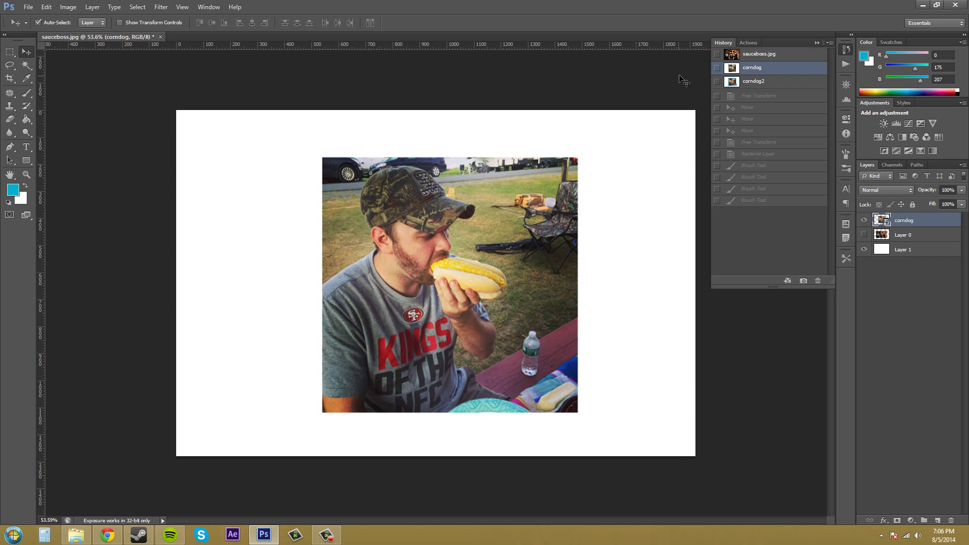
left_click(26, 93)
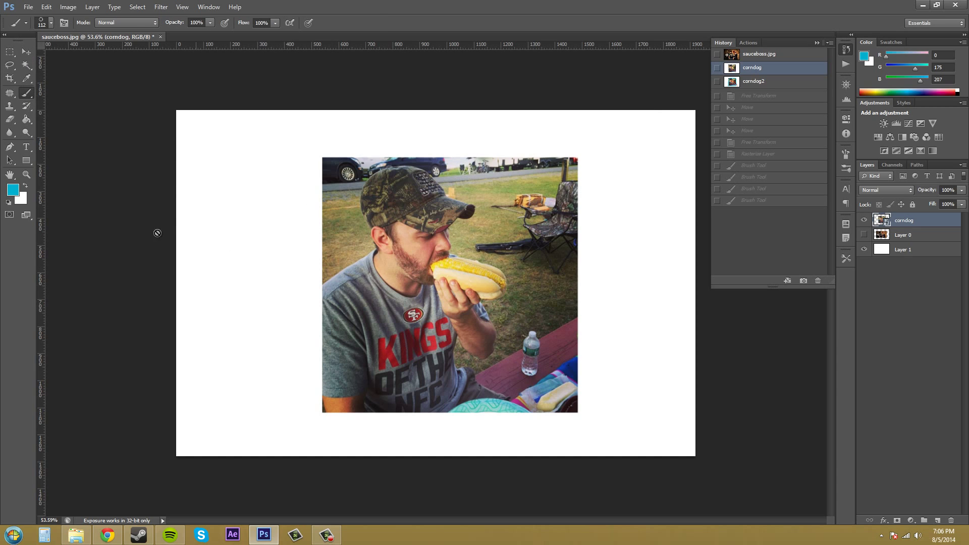
right_click(911, 221)
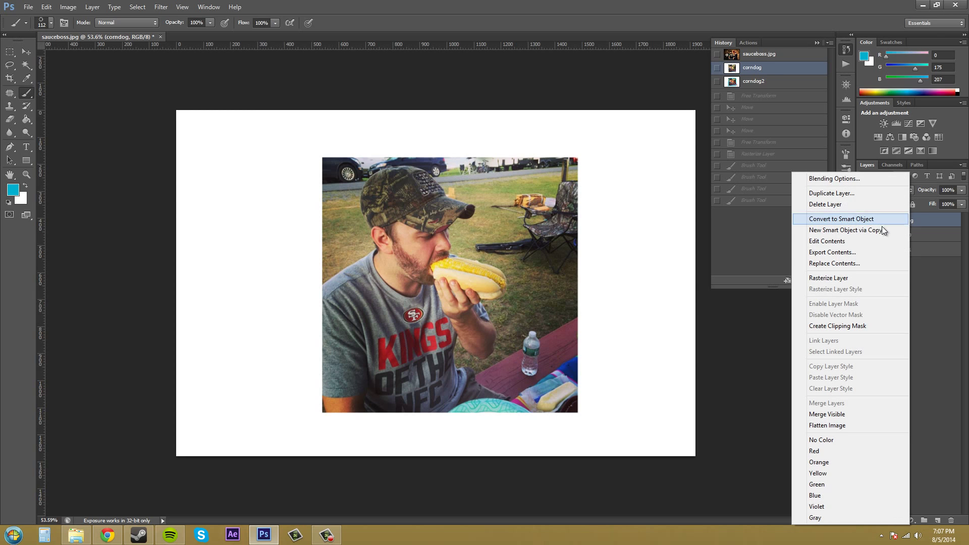
left_click(833, 278)
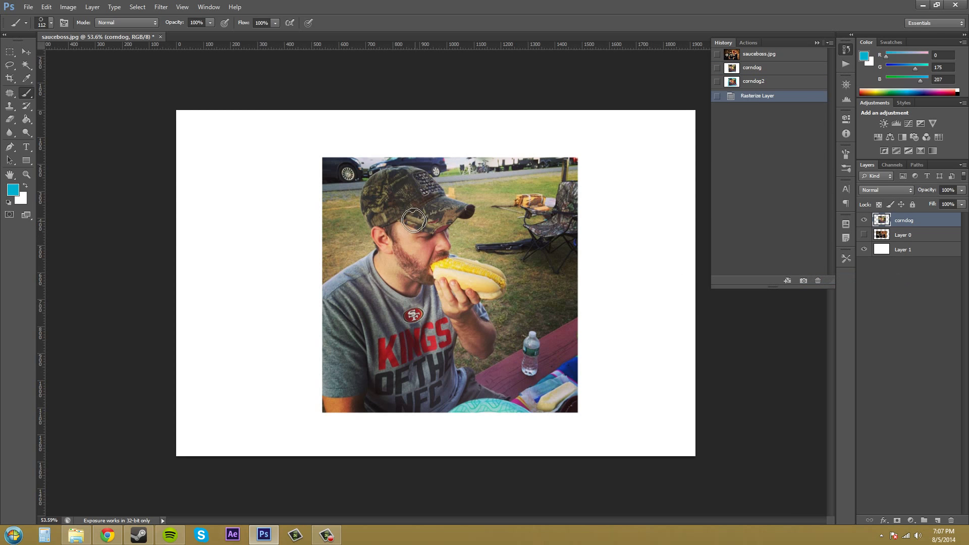
mouse_move(356, 192)
left_mouse_down()
mouse_move(482, 163)
mouse_move(537, 275)
mouse_move(421, 308)
mouse_move(439, 232)
mouse_move(376, 323)
mouse_move(368, 191)
left_mouse_up()
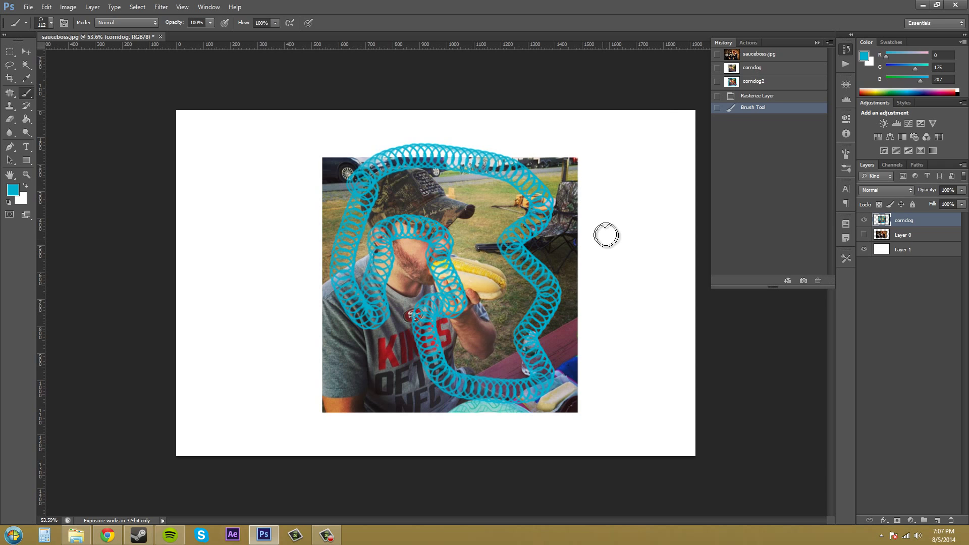
Compare the plain corndog snapshot with the doodled corndog2 snapshot, ending on corndog2
left_click(766, 83)
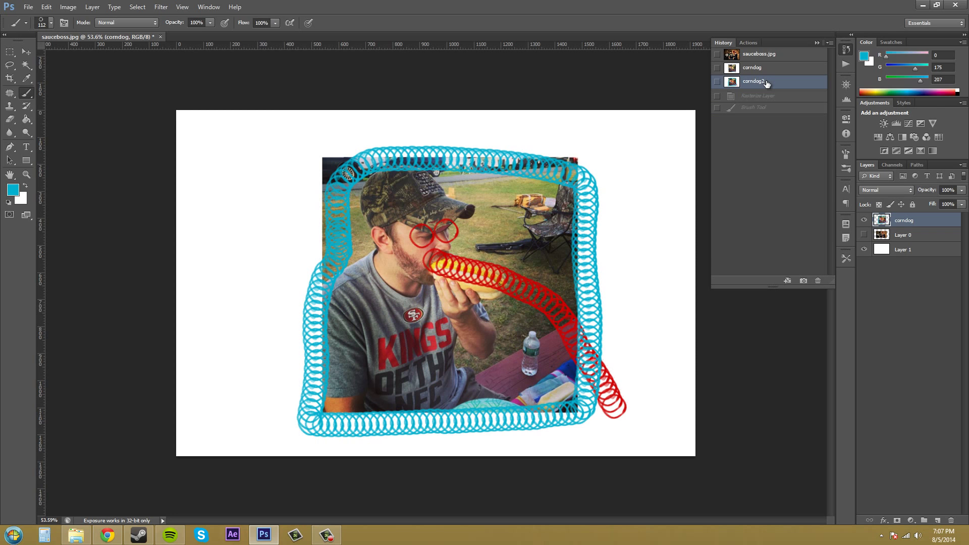
left_click(769, 71)
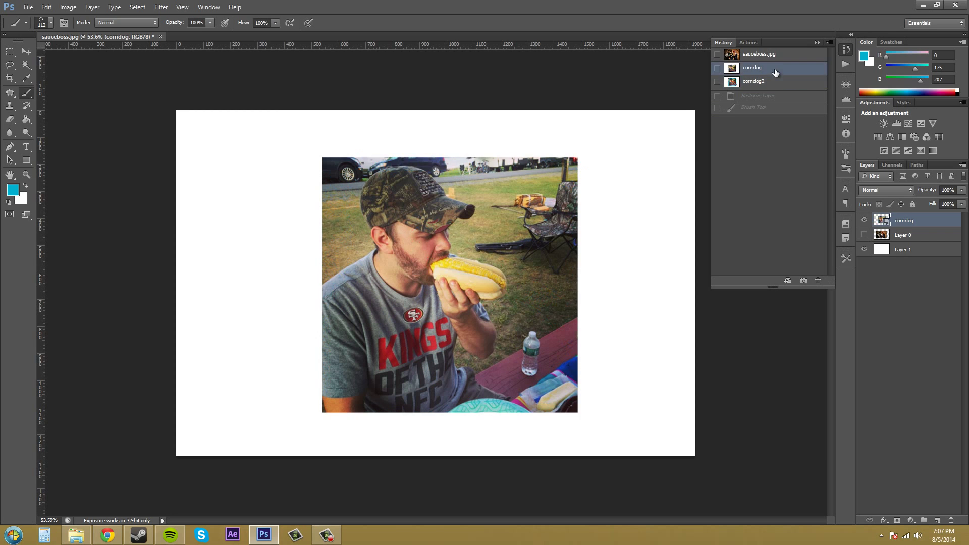
left_click(768, 81)
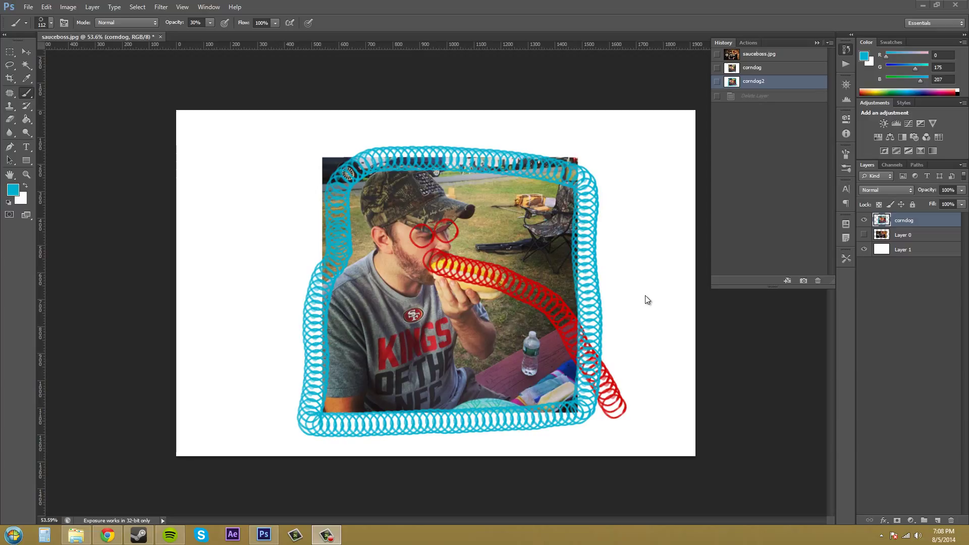
left_click(829, 44)
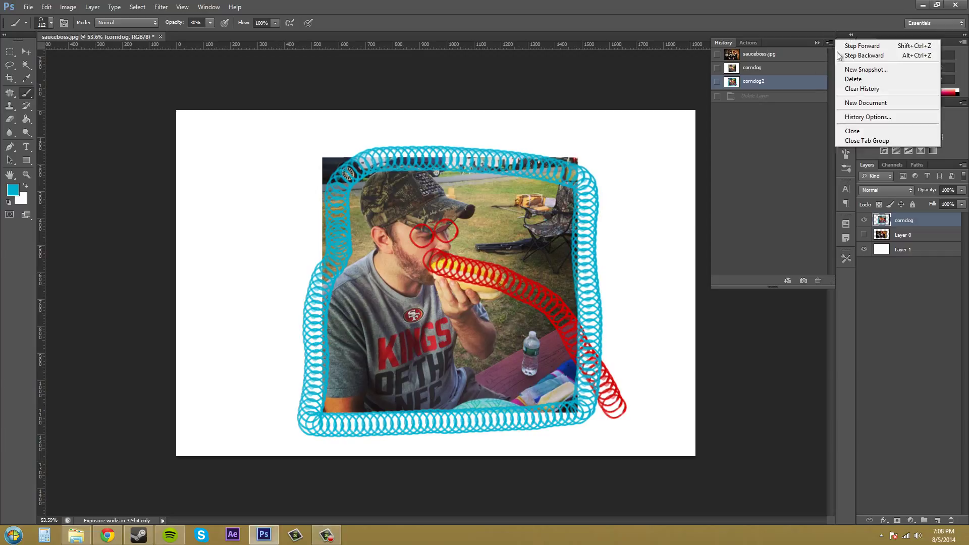
left_click(879, 71)
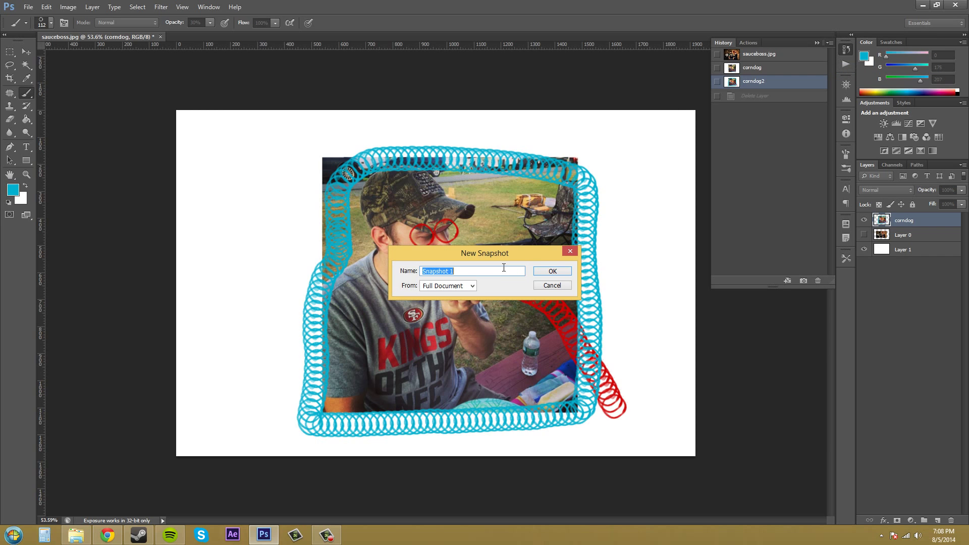
left_click_drag(493, 247, 461, 218)
left_click(451, 231)
key("ctrl+a")
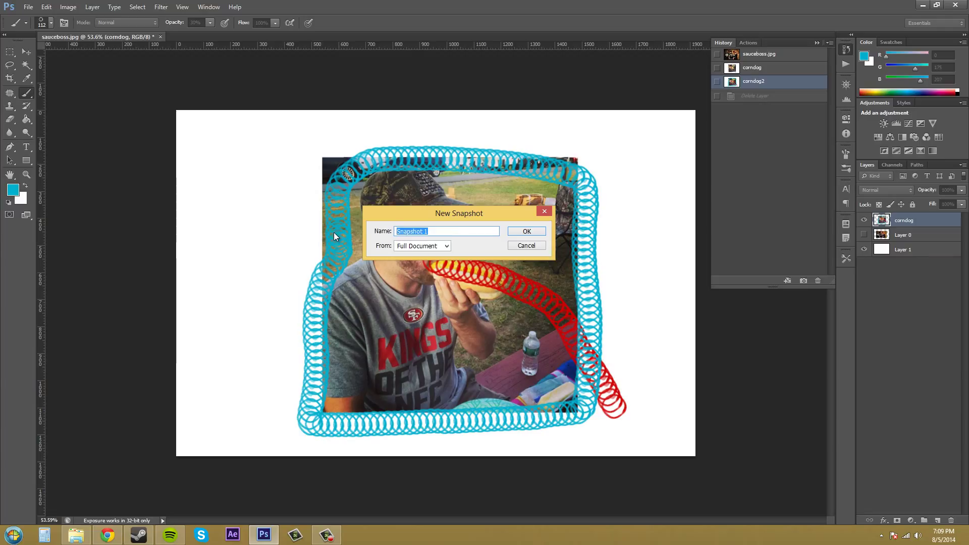
type("fun")
left_click(435, 245)
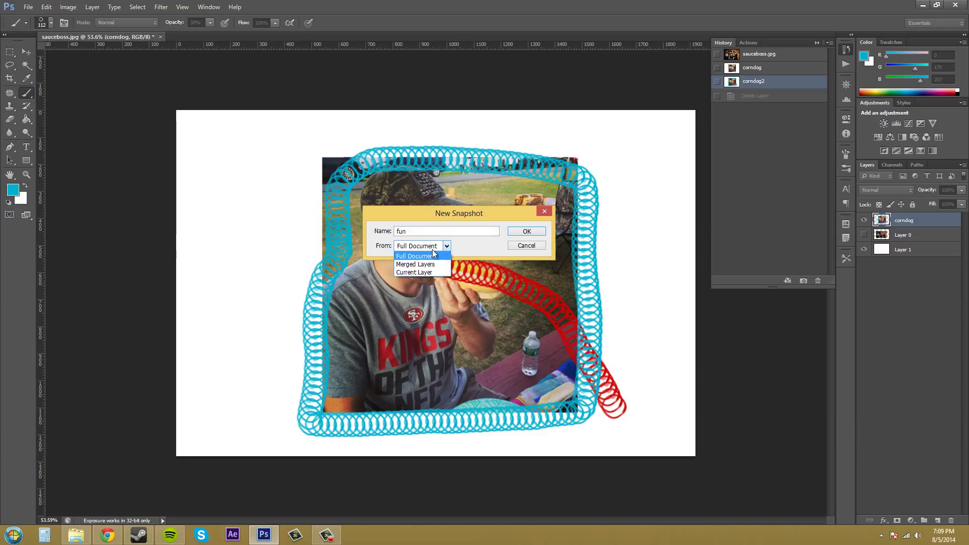
left_click(475, 246)
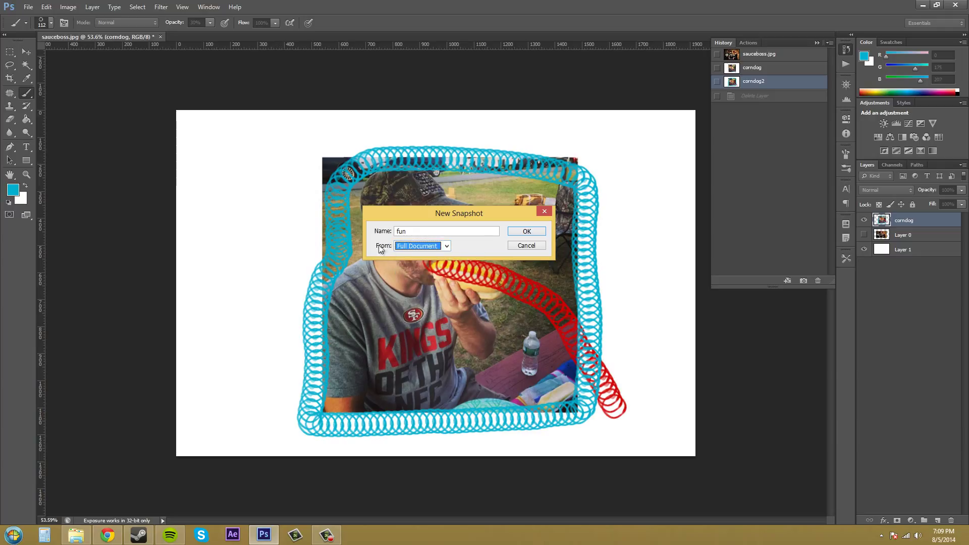
left_click(414, 245)
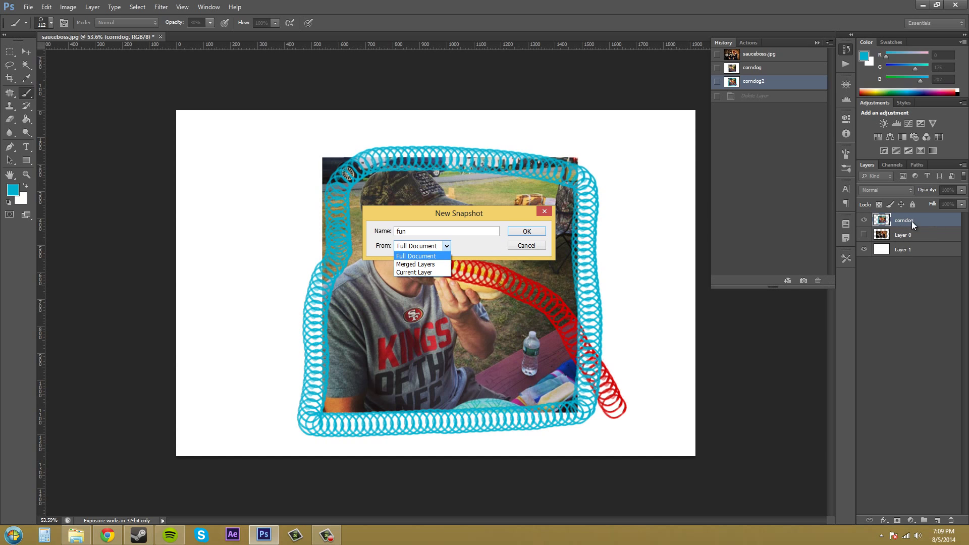
left_click(527, 246)
left_click(528, 244)
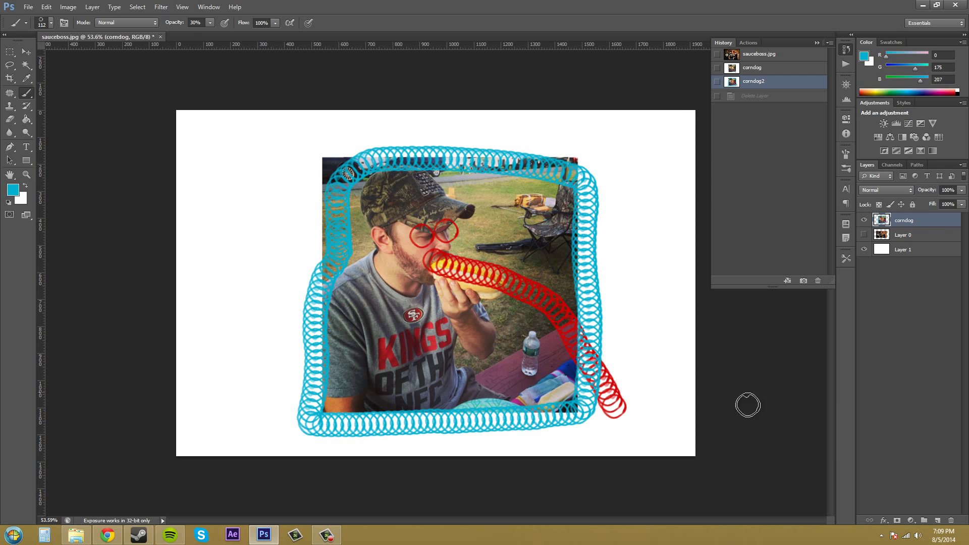
left_click(327, 535)
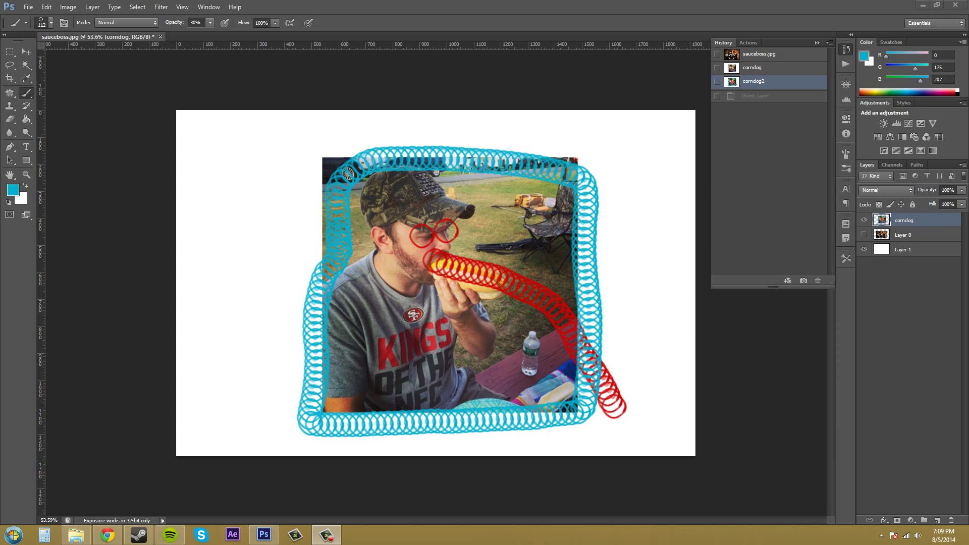